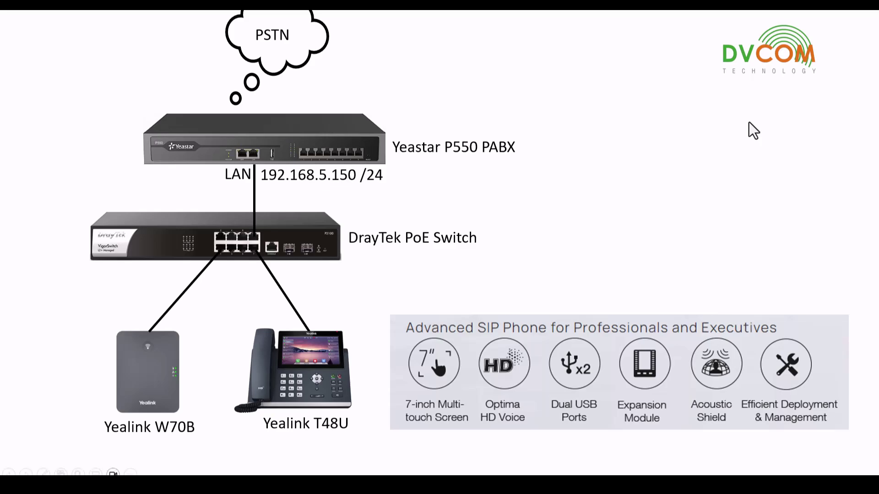
# Exit the network diagram slideshow and switch to the Windows desktop
pyautogui.press('Escape')
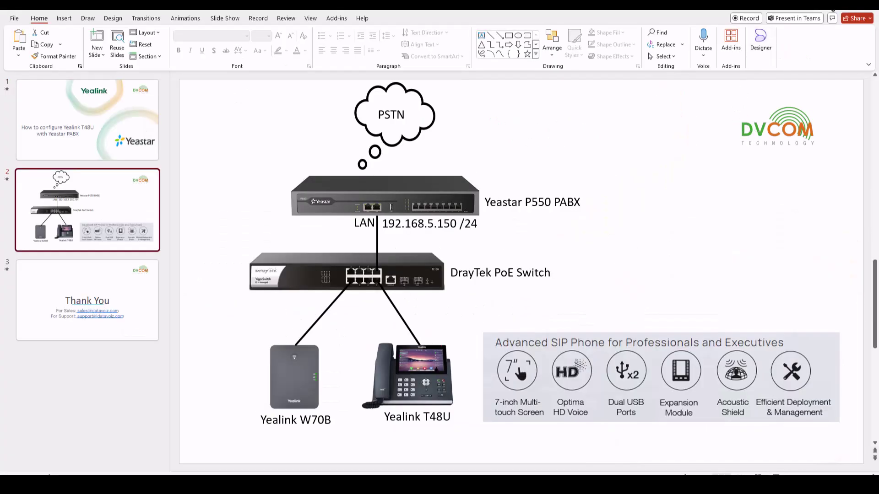
pyautogui.press('super+d')
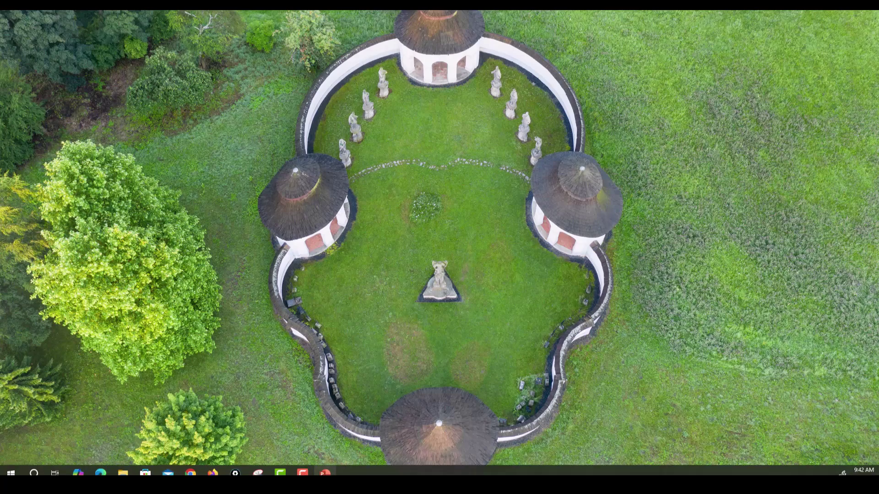
# Bring Chrome back and log into the T48U web interface with the administrator credentials
pyautogui.click(191, 473)
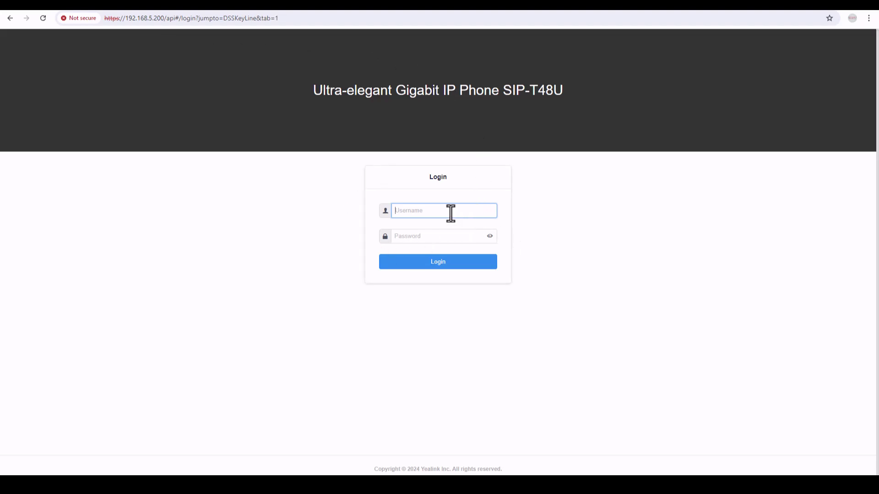
pyautogui.write('admin')
pyautogui.press('Tab')
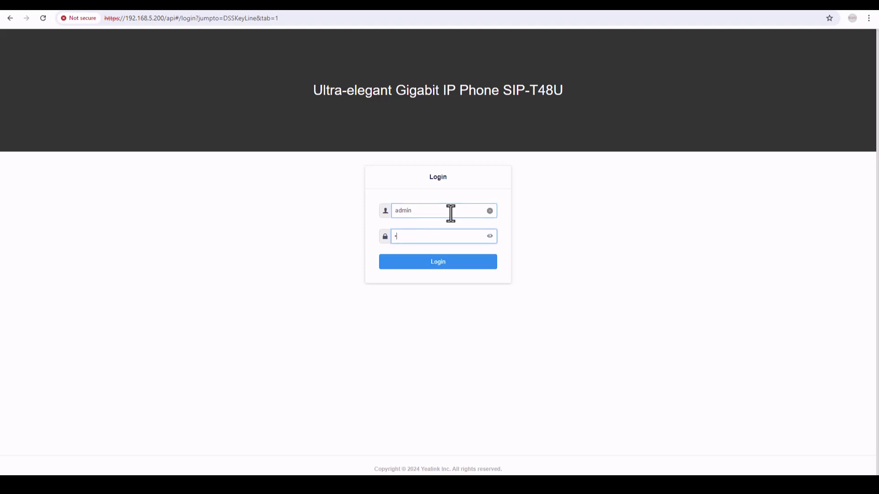
pyautogui.click(437, 265)
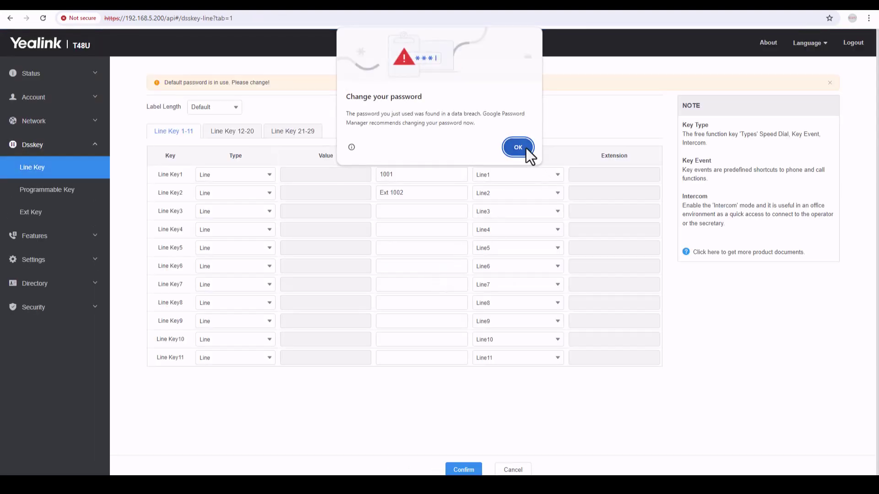
# Dismiss Chrome's password warning, open Status, and highlight WAN IP 192.168.5.200 and firmware 108.86.0.20
pyautogui.click(517, 148)
pyautogui.click(66, 77)
pyautogui.click(65, 95)
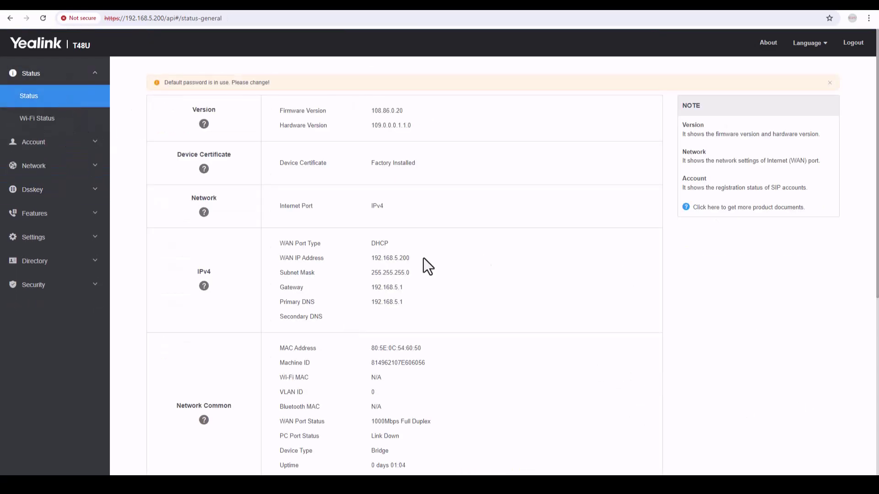
pyautogui.moveTo(371, 258); pyautogui.dragTo(410, 259)
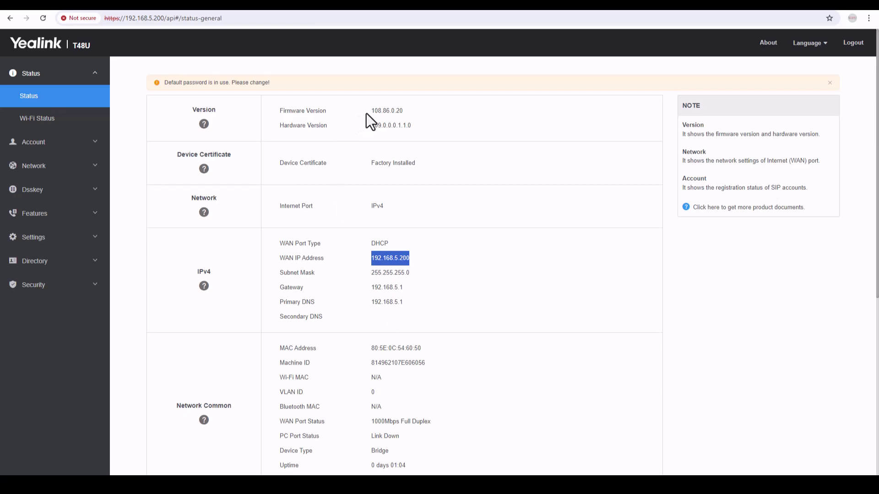
pyautogui.doubleClick(387, 111)
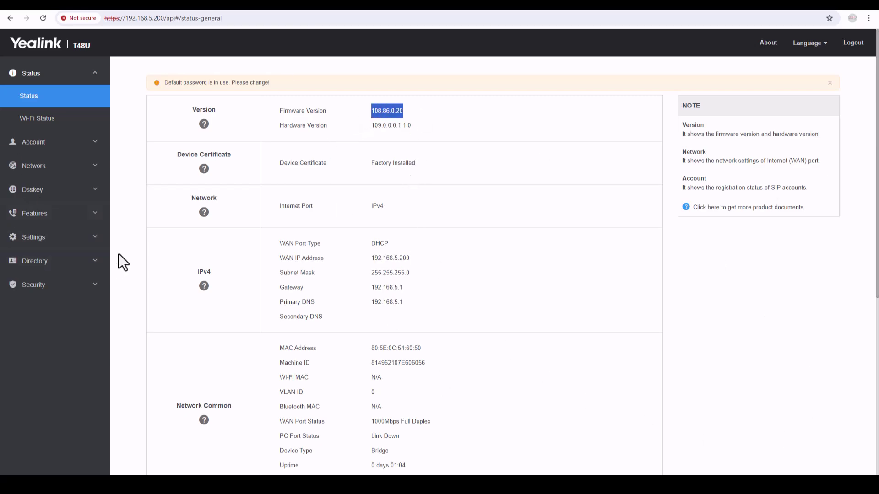
# Open Dsskey > Line Key, mark up the Line Key and Ext Key menu items, then clear the ink
pyautogui.click(98, 192)
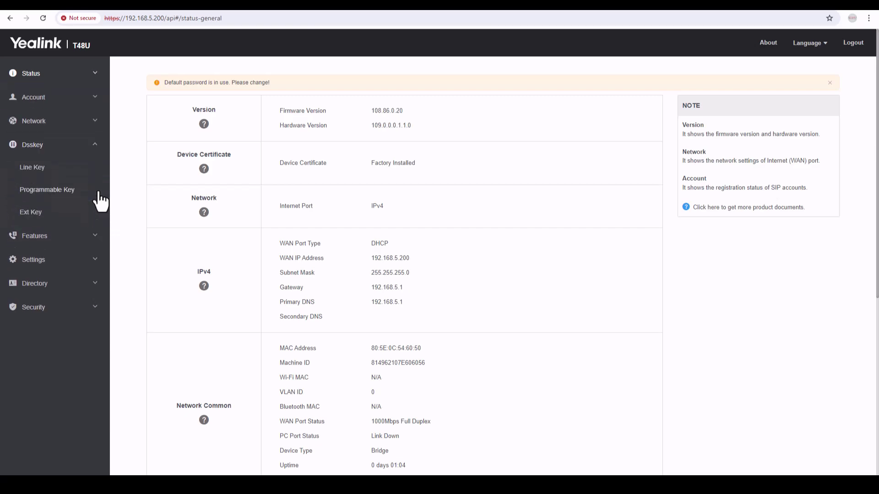
pyautogui.click(40, 174)
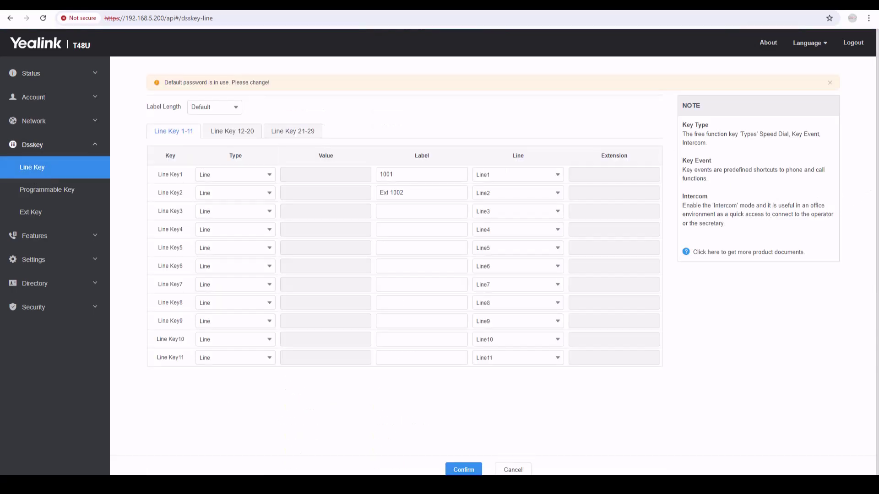
pyautogui.moveTo(53, 169)
pyautogui.mouseDown()
pyautogui.moveTo(66, 165)
pyautogui.moveTo(91, 183)
pyautogui.mouseUp()
pyautogui.moveTo(56, 212); pyautogui.dragTo(68, 208)
pyautogui.moveTo(46, 210)
pyautogui.mouseDown()
pyautogui.moveTo(28, 205)
pyautogui.moveTo(14, 217)
pyautogui.moveTo(36, 221)
pyautogui.moveTo(47, 212)
pyautogui.mouseUp()
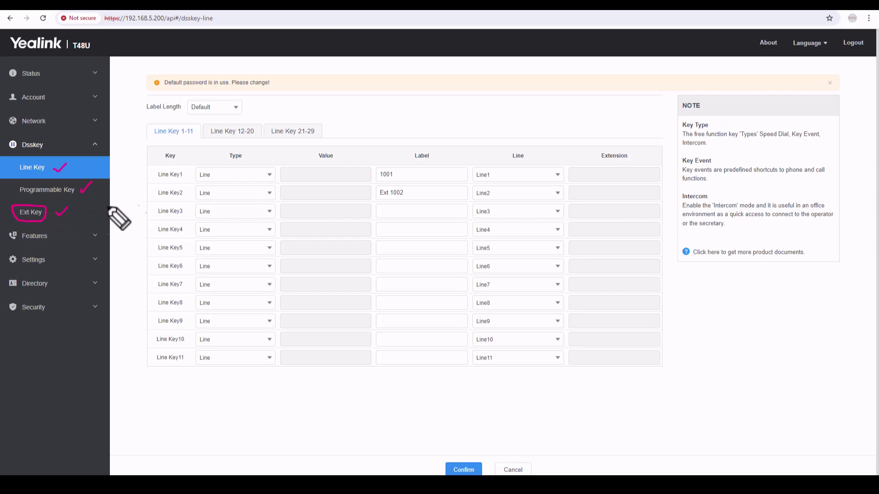
pyautogui.press('Escape')
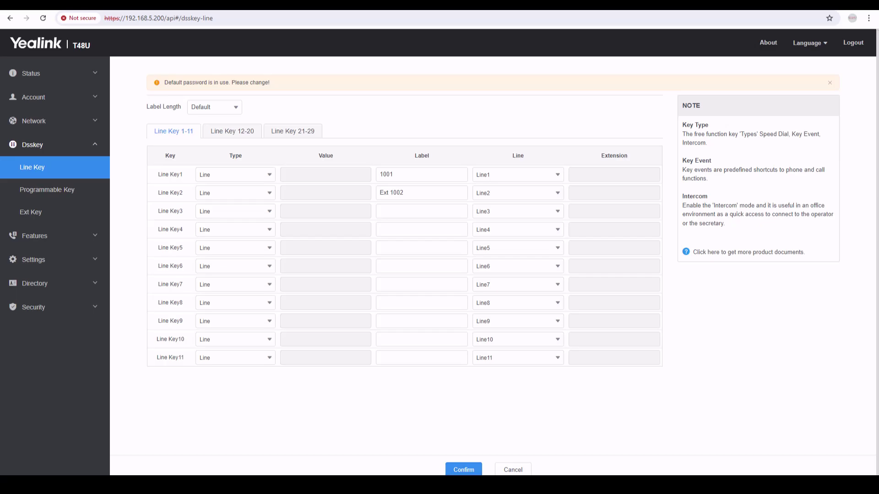
# View the Ext Key page showing no expansion module, then the Programmable Key page
pyautogui.click(41, 213)
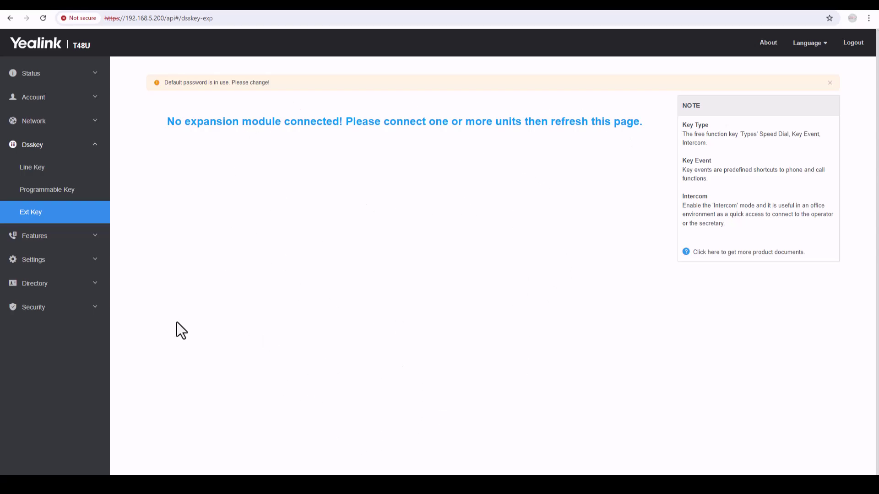
pyautogui.click(68, 197)
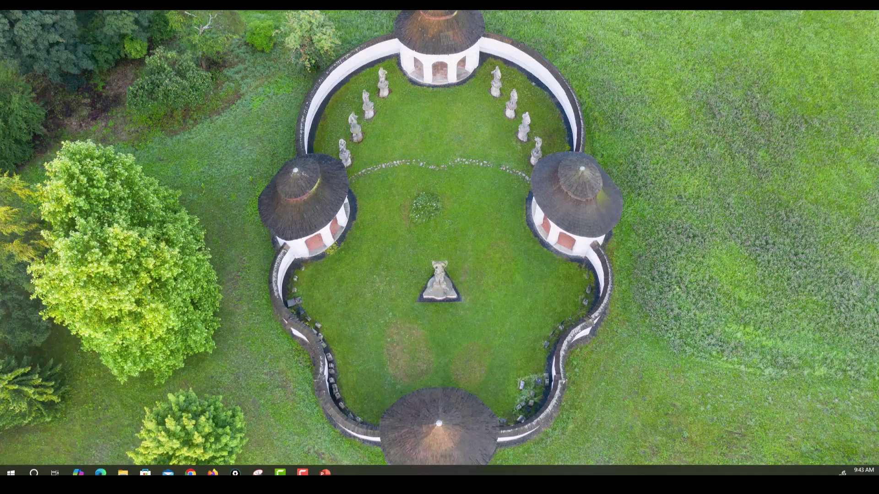
# Bring the PowerPoint diagram back and circle the T48U phone's screen
pyautogui.click(325, 472)
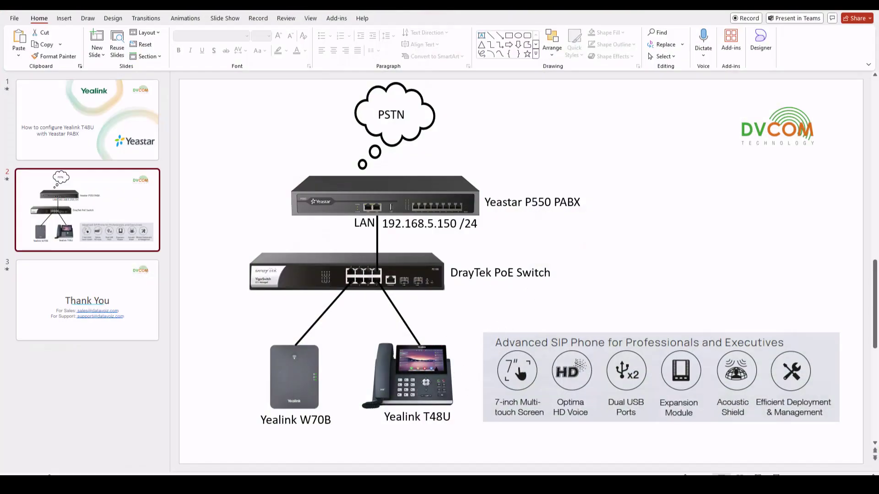
pyautogui.moveTo(425, 364)
pyautogui.mouseDown()
pyautogui.moveTo(402, 369)
pyautogui.moveTo(440, 370)
pyautogui.moveTo(417, 378)
pyautogui.moveTo(424, 389)
pyautogui.moveTo(437, 375)
pyautogui.moveTo(435, 398)
pyautogui.moveTo(449, 397)
pyautogui.moveTo(449, 379)
pyautogui.mouseUp()
# Erase the slide ink, check SoftKey 1 stays History, and return to the Line Key page
pyautogui.press('e')
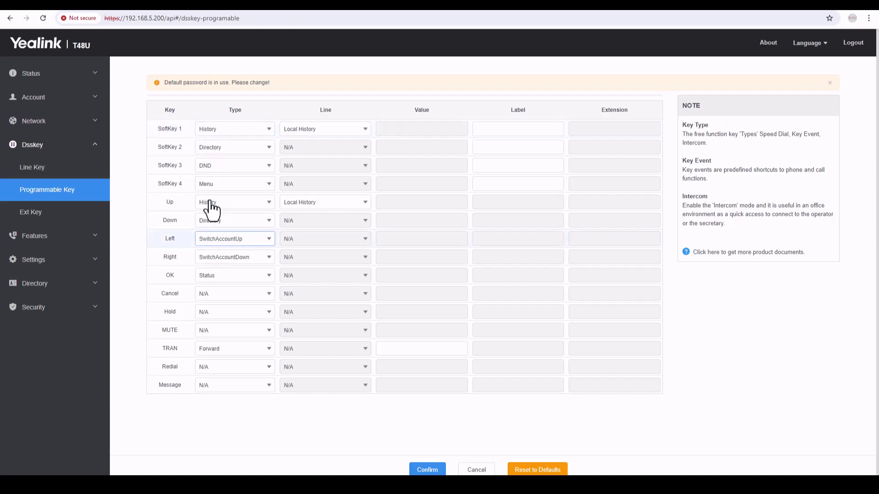
pyautogui.click(256, 129)
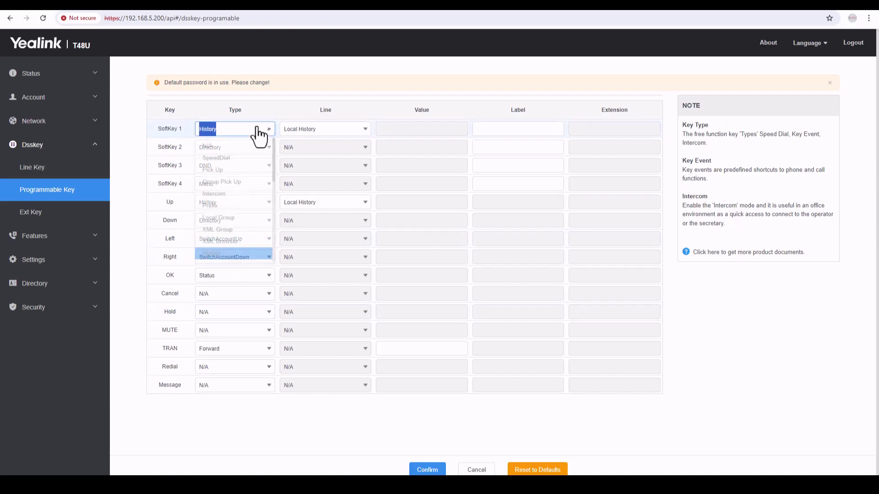
pyautogui.click(282, 104)
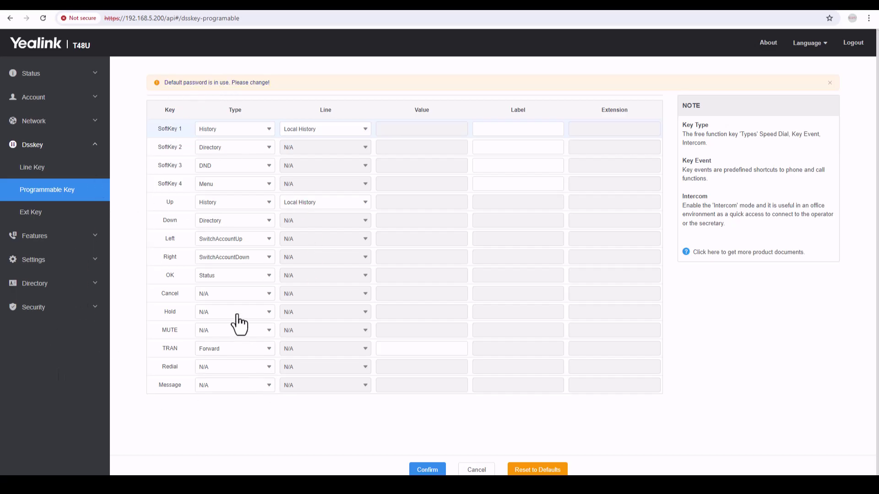
pyautogui.click(36, 176)
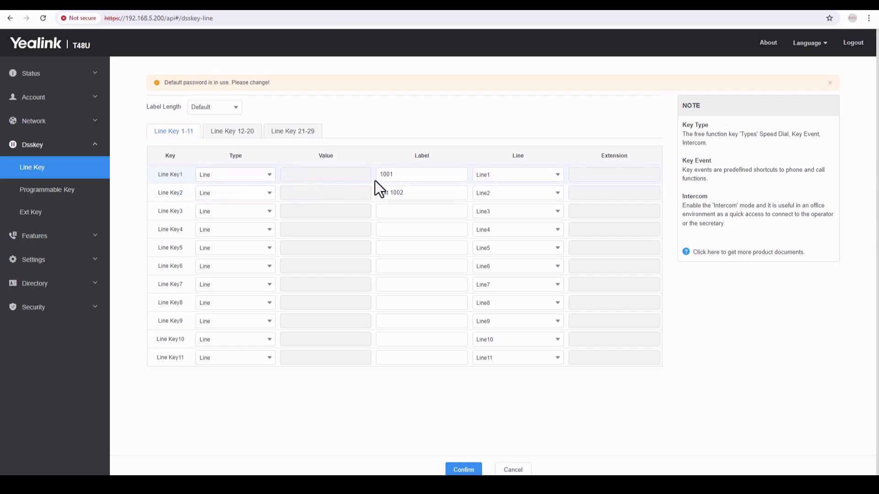
# Change Line Key3's type to BLF for monitoring extension 1001
pyautogui.click(399, 211)
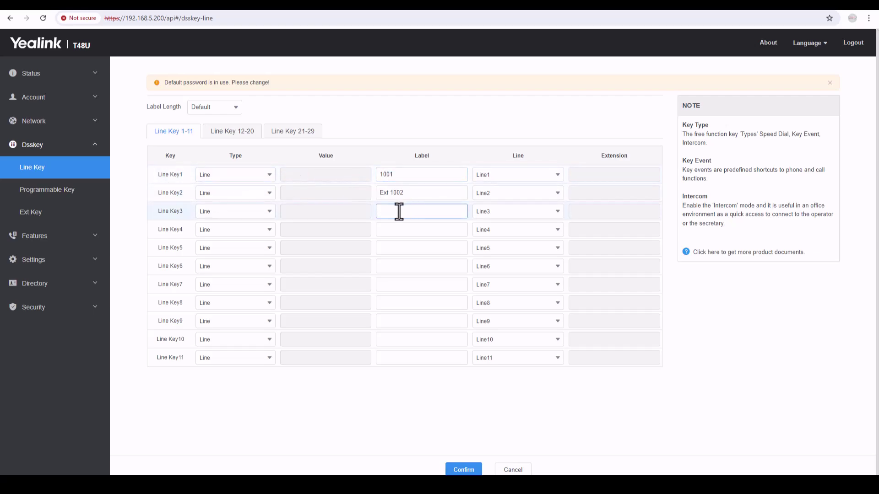
pyautogui.click(239, 212)
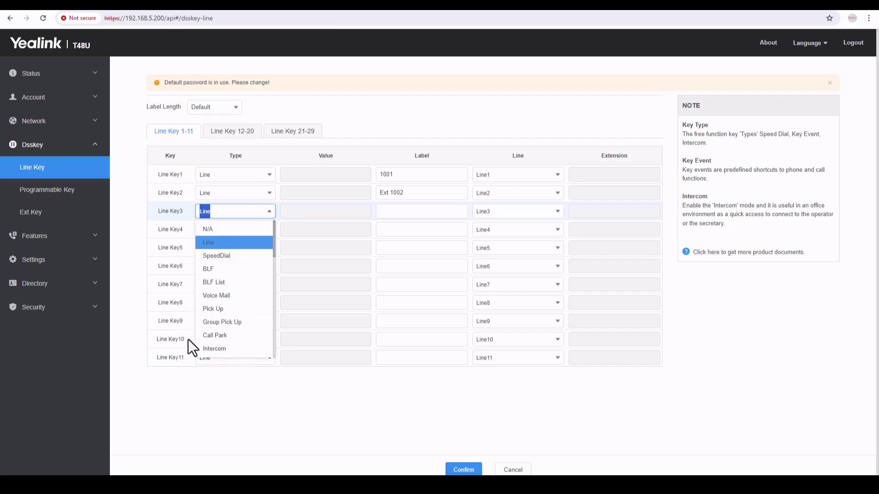
pyautogui.click(217, 270)
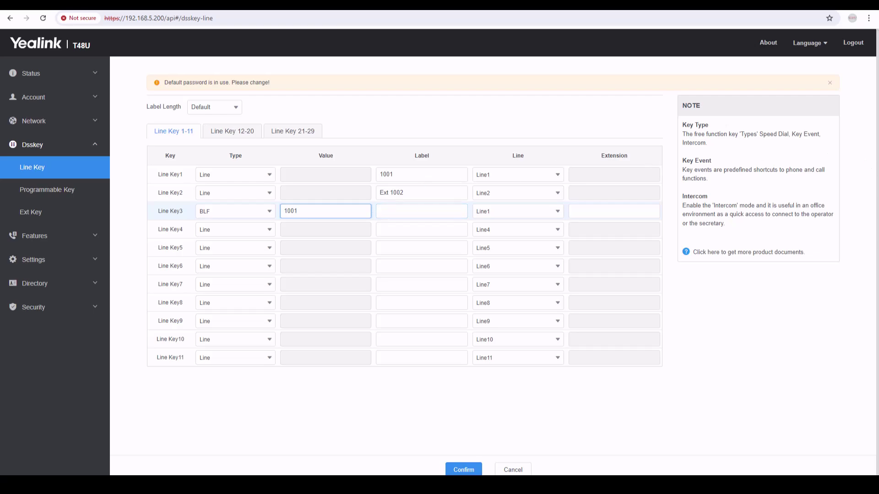
pyautogui.moveTo(695, 301); pyautogui.dragTo(700, 406)
pyautogui.moveTo(699, 302)
pyautogui.mouseDown()
pyautogui.moveTo(846, 289)
pyautogui.moveTo(868, 403)
pyautogui.moveTo(705, 413)
pyautogui.mouseUp()
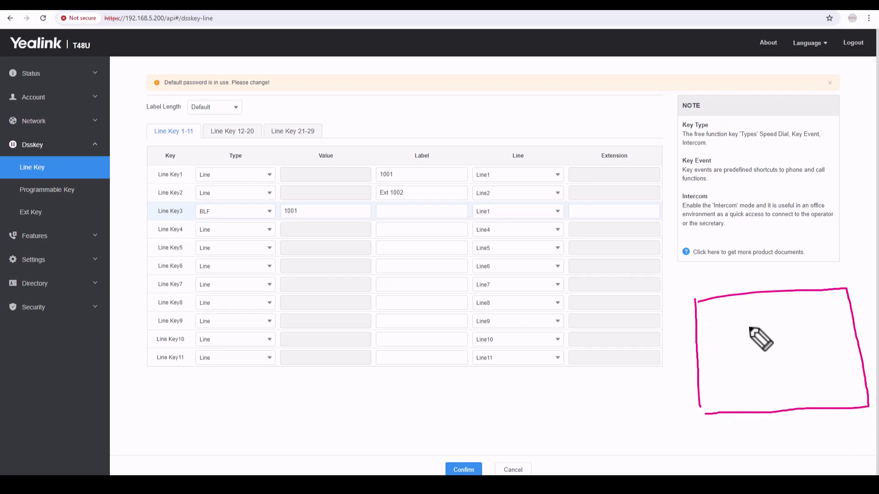
pyautogui.moveTo(705, 314)
pyautogui.mouseDown()
pyautogui.moveTo(744, 313)
pyautogui.moveTo(705, 320)
pyautogui.moveTo(751, 343)
pyautogui.moveTo(754, 359)
pyautogui.moveTo(701, 363)
pyautogui.moveTo(718, 387)
pyautogui.moveTo(729, 371)
pyautogui.moveTo(762, 366)
pyautogui.moveTo(723, 388)
pyautogui.mouseUp()
pyautogui.moveTo(710, 321); pyautogui.dragTo(718, 326)
pyautogui.moveTo(725, 322); pyautogui.dragTo(742, 328)
pyautogui.moveTo(656, 267); pyautogui.dragTo(713, 311)
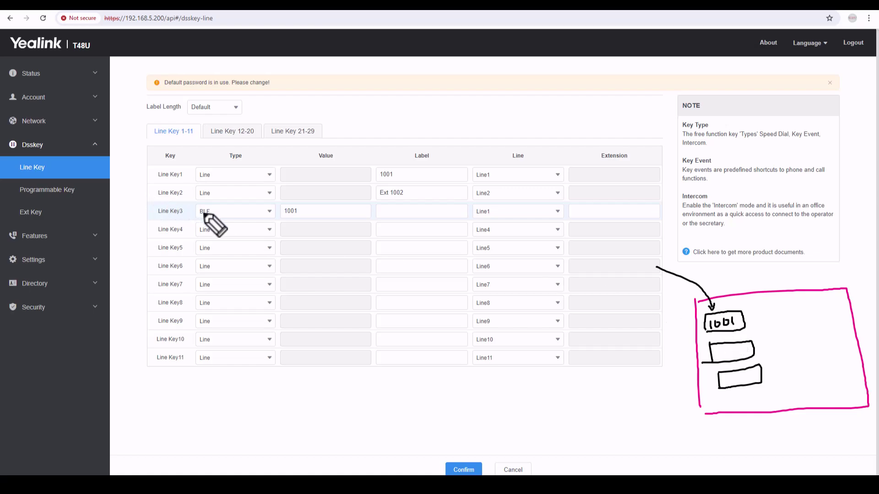
pyautogui.moveTo(213, 207)
pyautogui.mouseDown()
pyautogui.moveTo(205, 218)
pyautogui.moveTo(193, 213)
pyautogui.mouseUp()
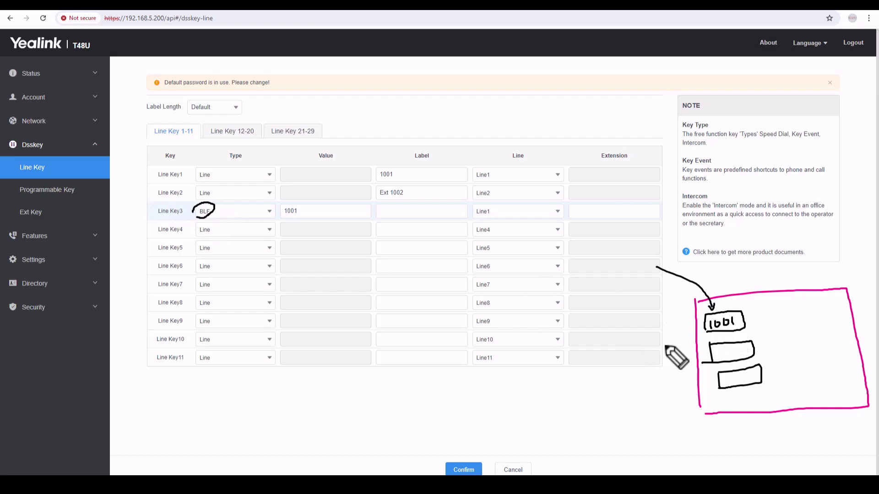
pyautogui.moveTo(716, 346); pyautogui.dragTo(751, 353)
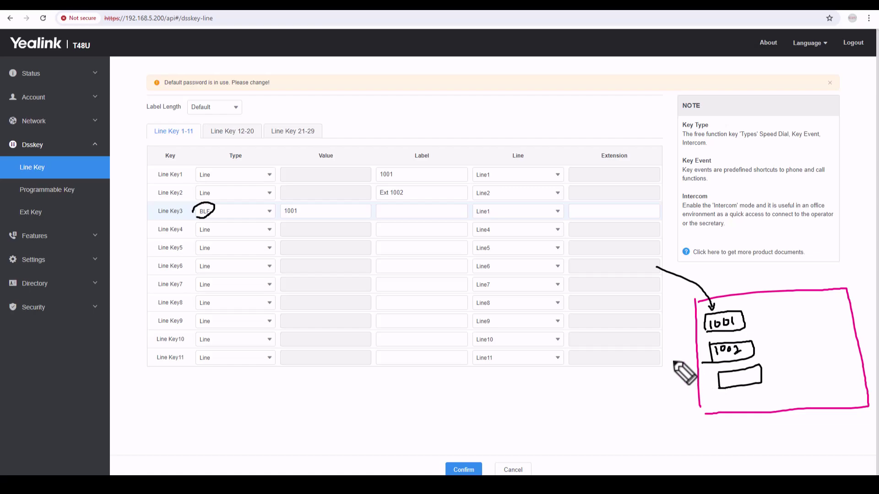
pyautogui.moveTo(769, 307)
pyautogui.mouseDown()
pyautogui.moveTo(751, 310)
pyautogui.moveTo(768, 313)
pyautogui.mouseUp()
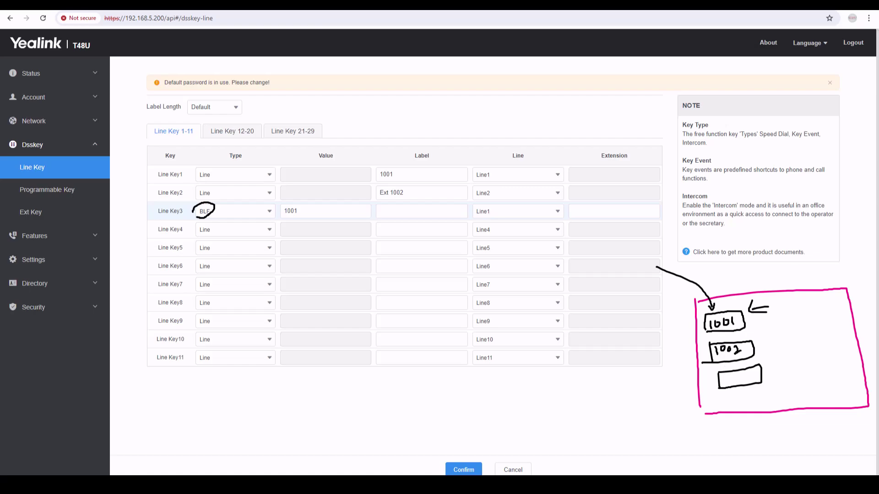
# Label Line Key3 'Ext 1001', assign it to Line3, and save
pyautogui.press('Escape')
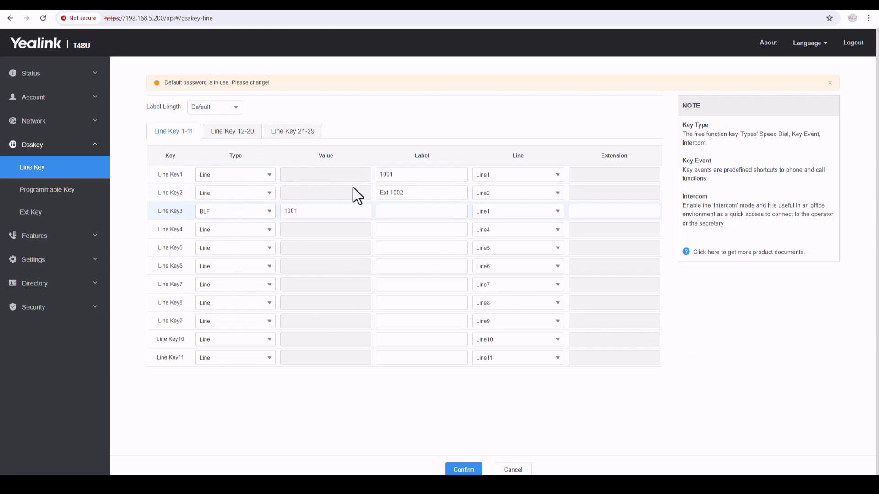
pyautogui.click(399, 216)
pyautogui.write('Ext 10')
pyautogui.click(481, 213)
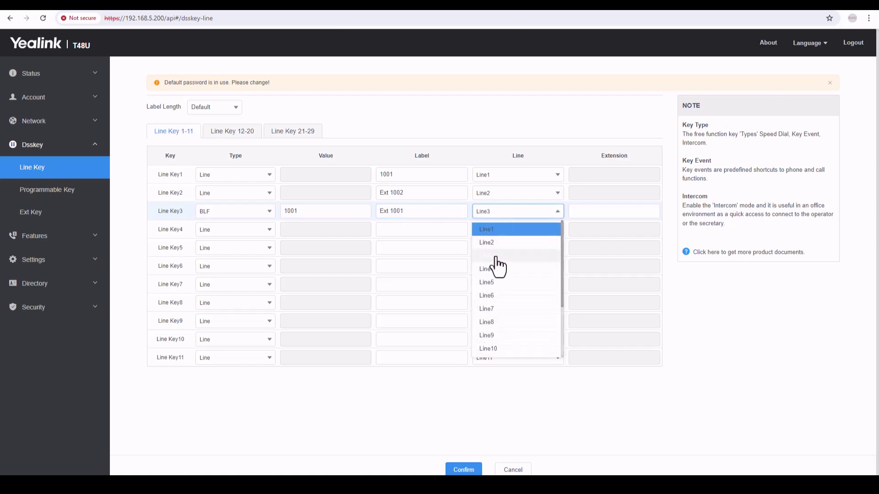
pyautogui.click(496, 256)
pyautogui.click(463, 469)
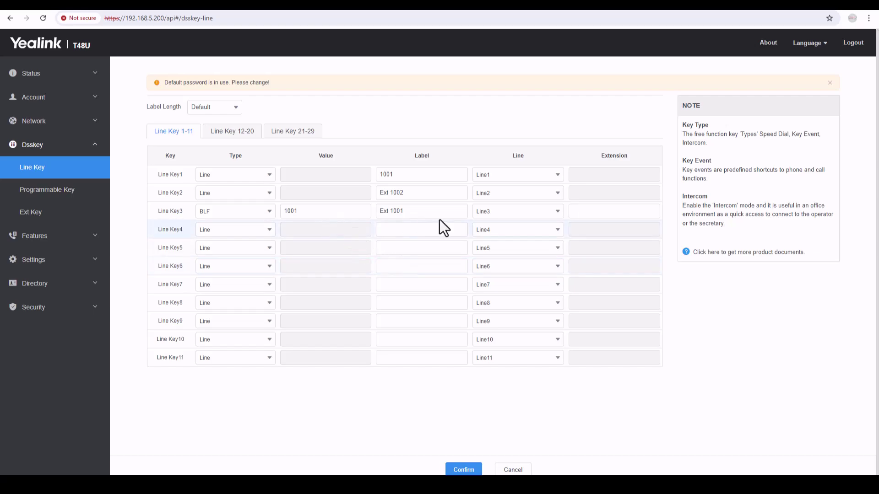
# Set Line Key4 to SpeedDial with value 1000, correcting a mistyped 1001, and save
pyautogui.click(250, 230)
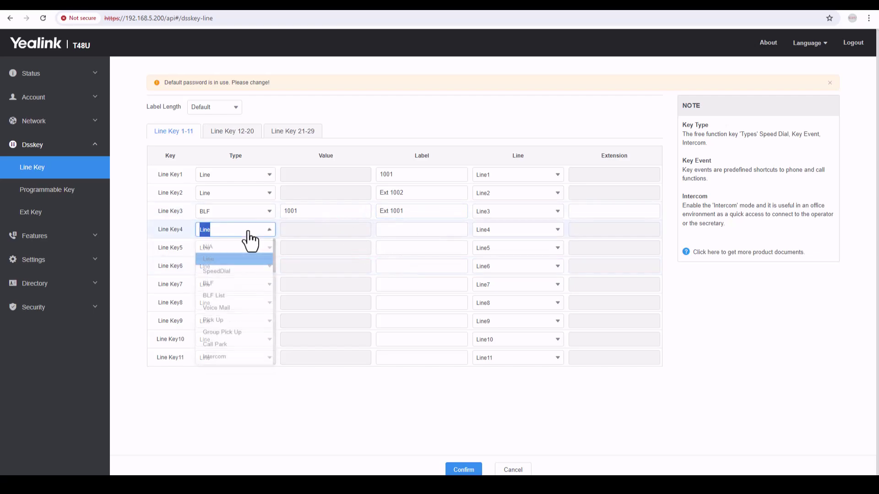
pyautogui.click(226, 274)
pyautogui.click(309, 230)
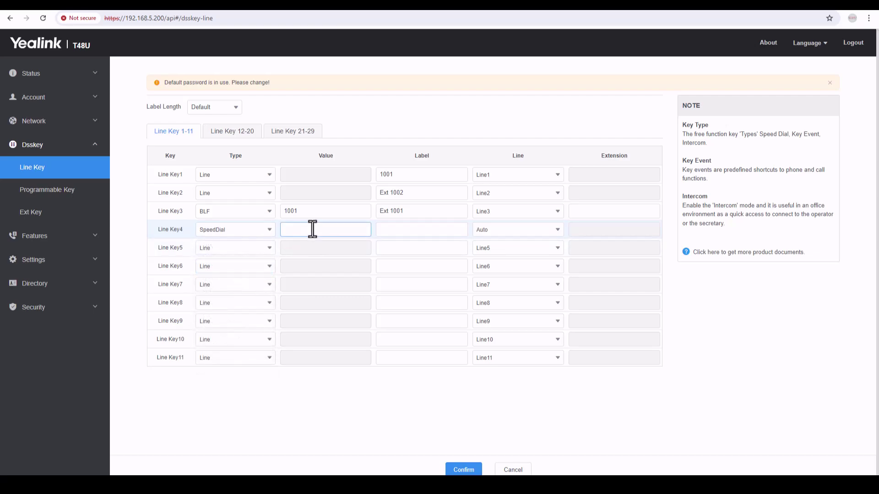
pyautogui.write('1001')
pyautogui.press('Tab')
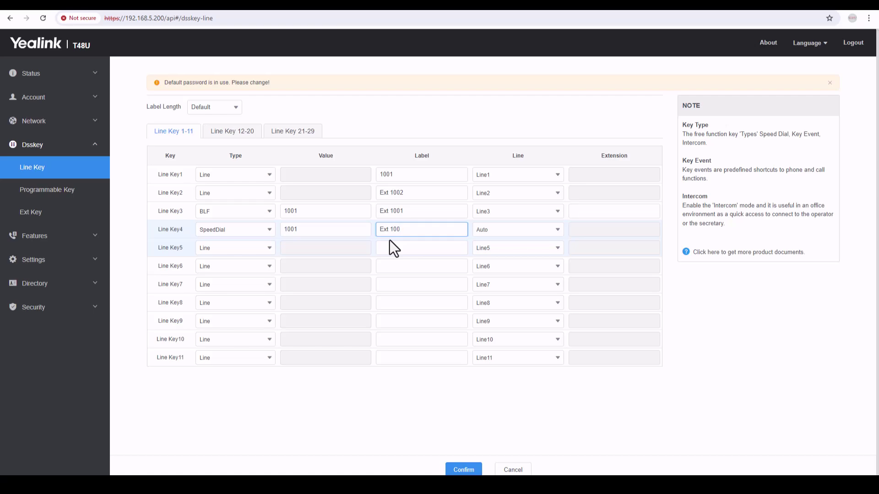
pyautogui.click(352, 231)
pyautogui.press('BackSpace')
pyautogui.write('0')
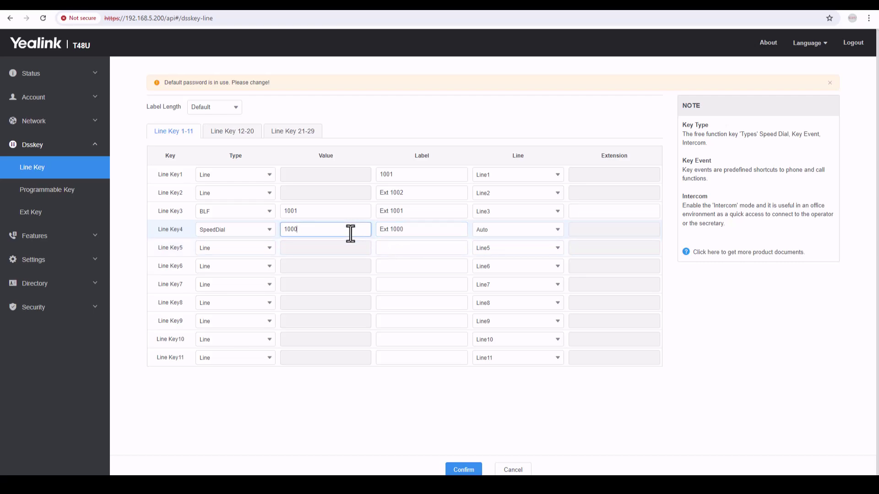
pyautogui.click(468, 470)
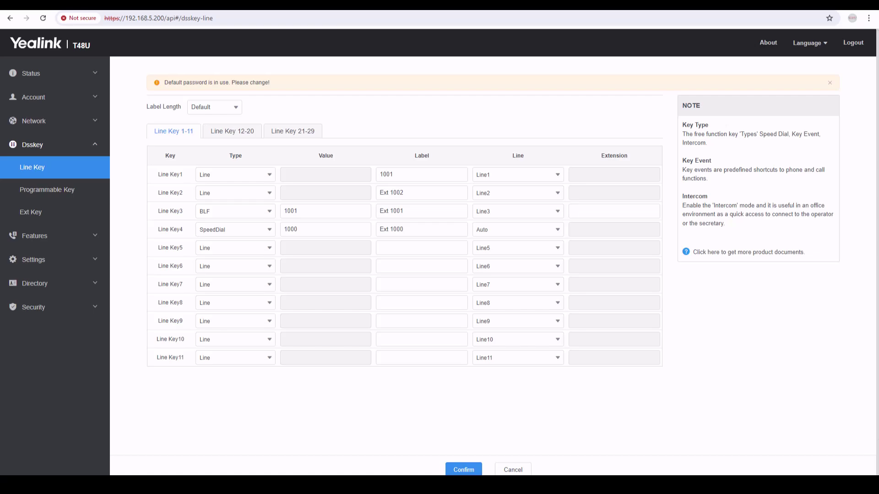
# Decline the incoming MicroSIP call from extension 1001, leaving extension 1000 Online
pyautogui.moveTo(878, 252); pyautogui.dragTo(741, 253)
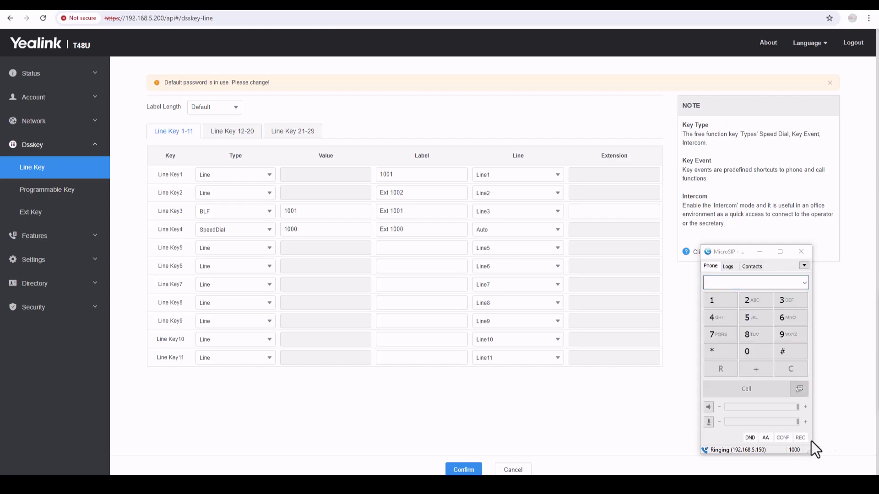
pyautogui.moveTo(859, 326); pyautogui.dragTo(603, 326)
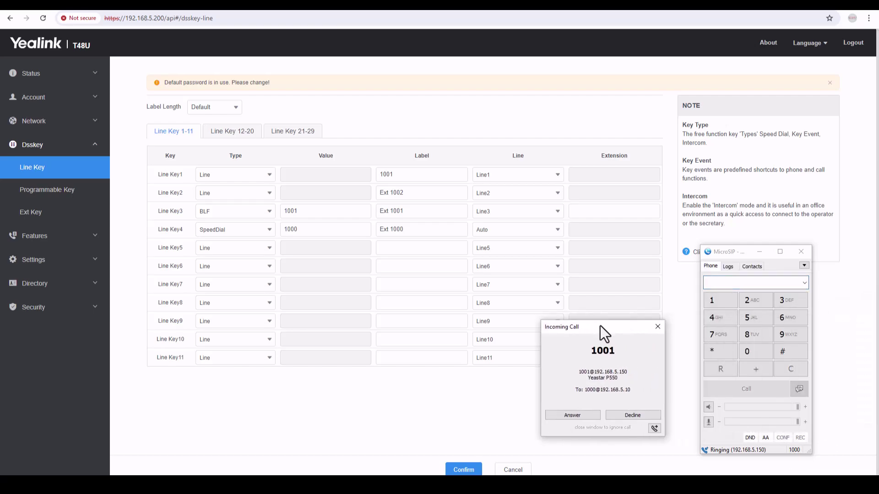
pyautogui.click(633, 414)
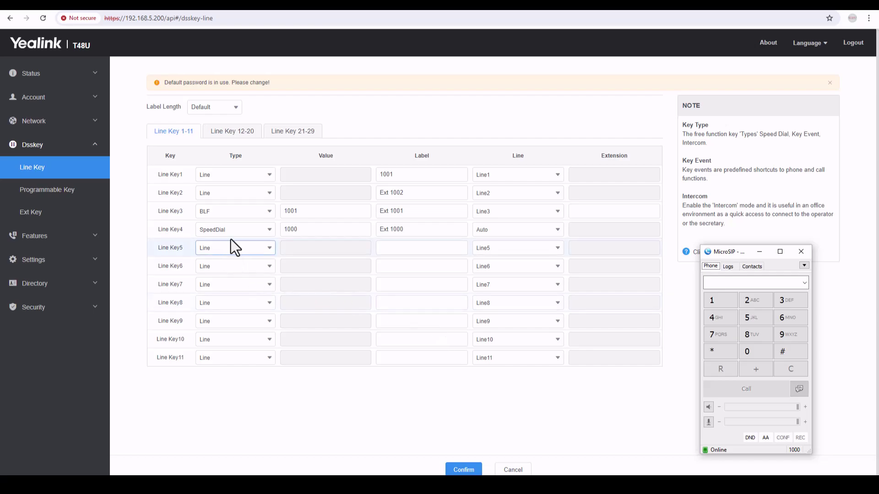
pyautogui.click(305, 234)
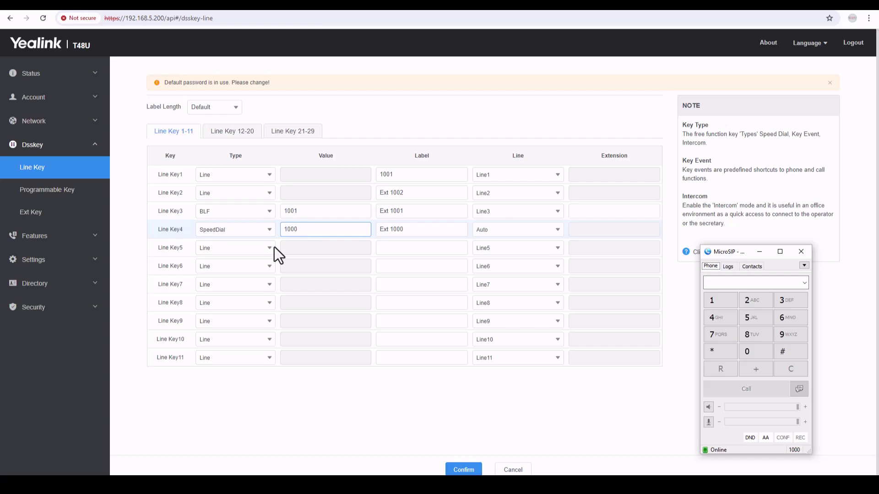
pyautogui.click(250, 251)
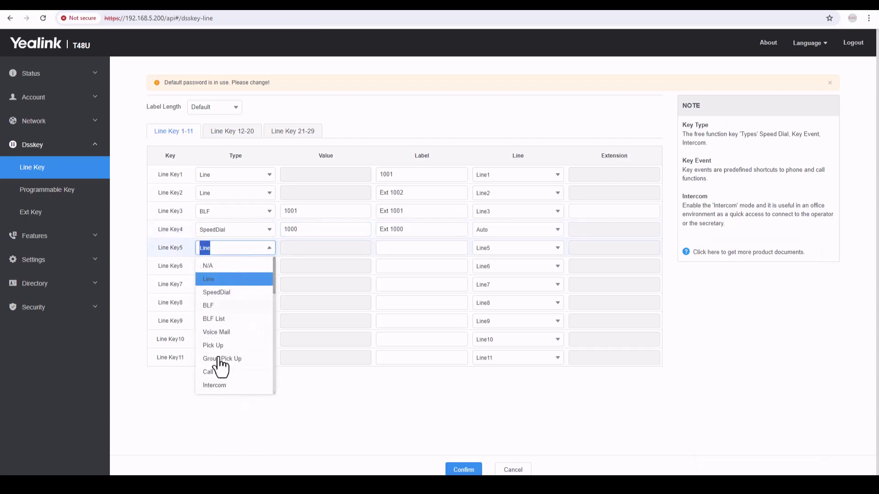
pyautogui.scroll(-2, 239, 343)
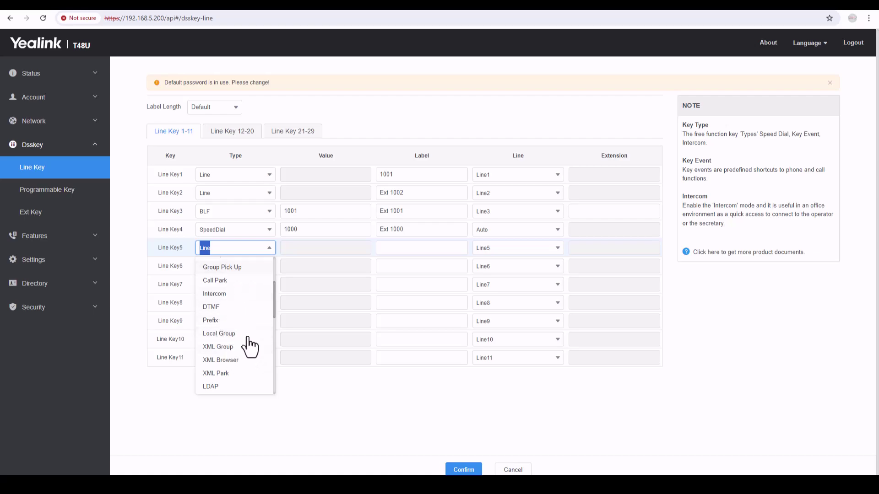
pyautogui.scroll(-3, 251, 343)
pyautogui.scroll(-3, 235, 316)
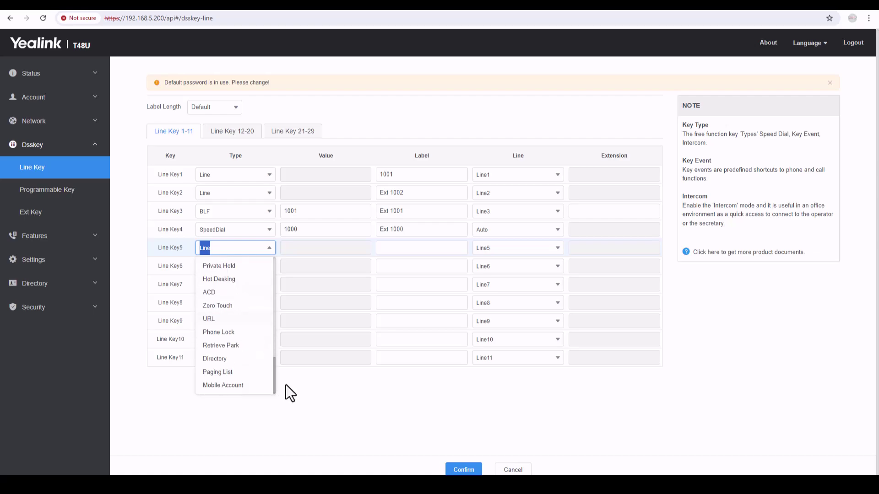
pyautogui.click(321, 392)
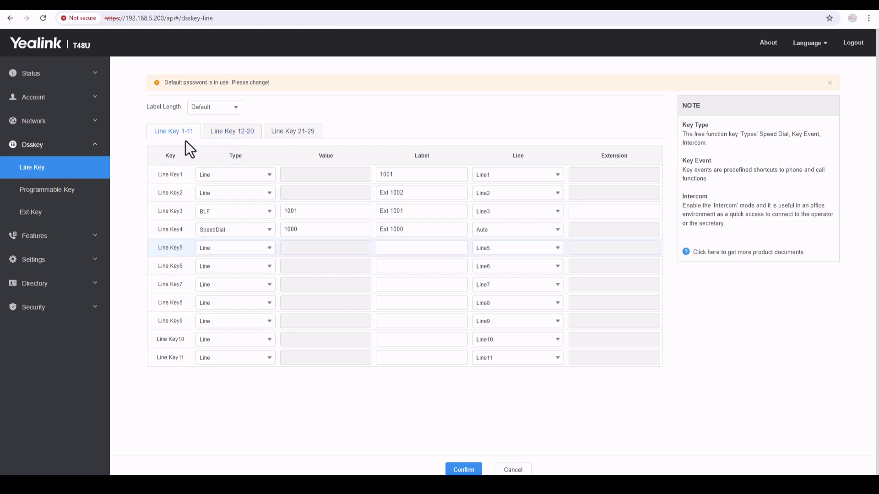
# Review the Line Key 12-20 and 21-29 tabs, return to Line Keys 1-11, and log out
pyautogui.click(224, 137)
pyautogui.click(267, 140)
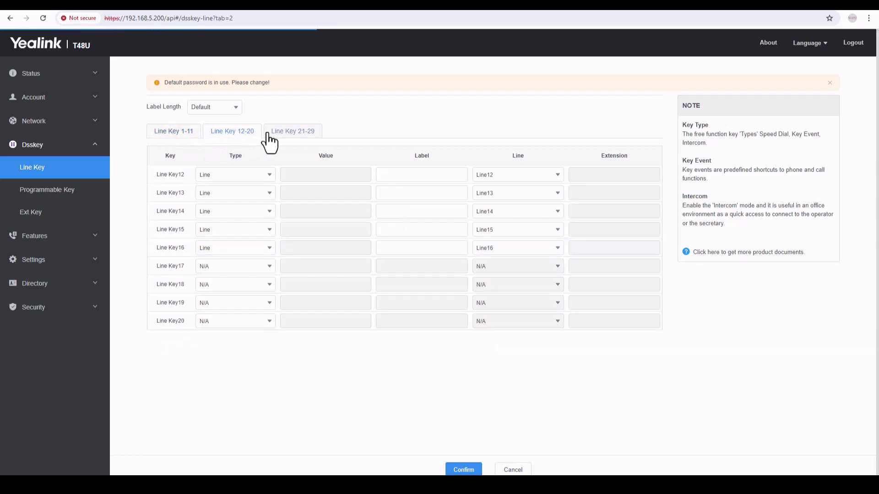
pyautogui.click(215, 138)
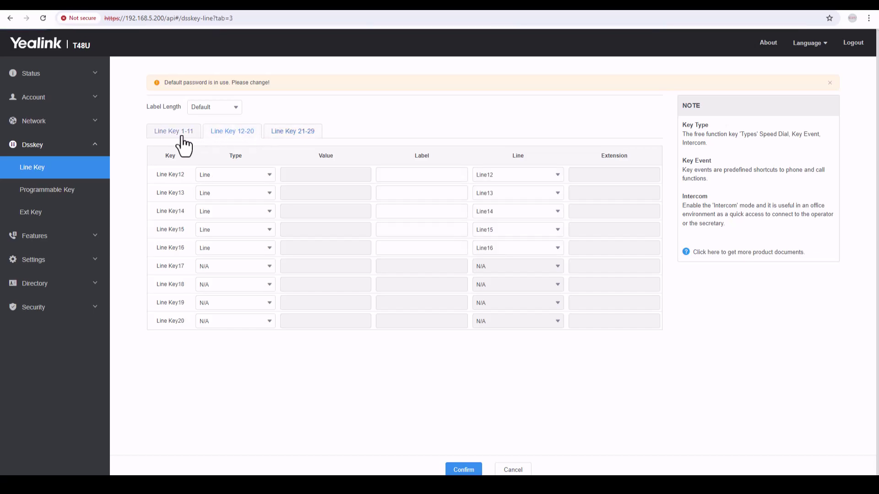
pyautogui.click(178, 137)
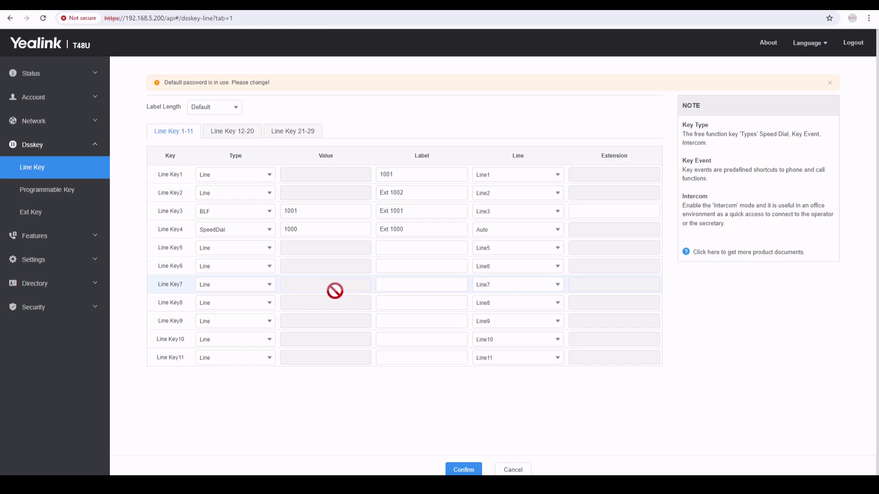
pyautogui.click(852, 44)
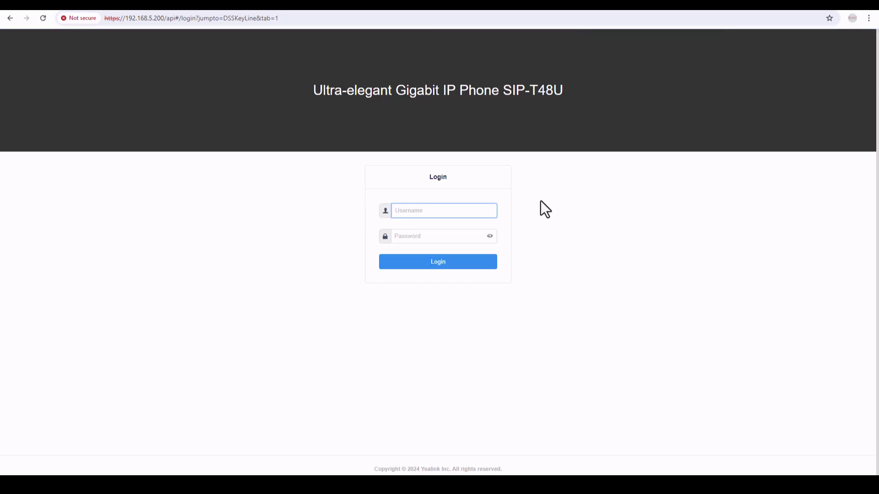
# Play the PowerPoint Thank You slide (slide 3) as a full-screen slide show
pyautogui.click(833, 11)
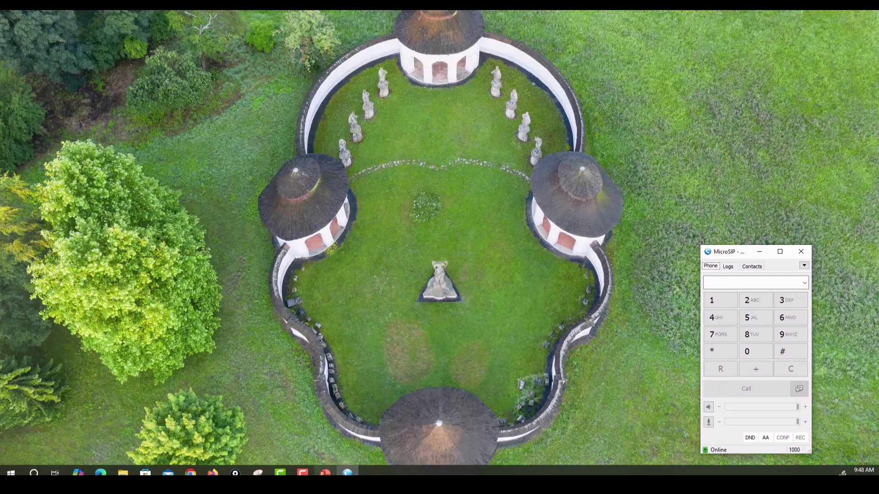
pyautogui.click(325, 473)
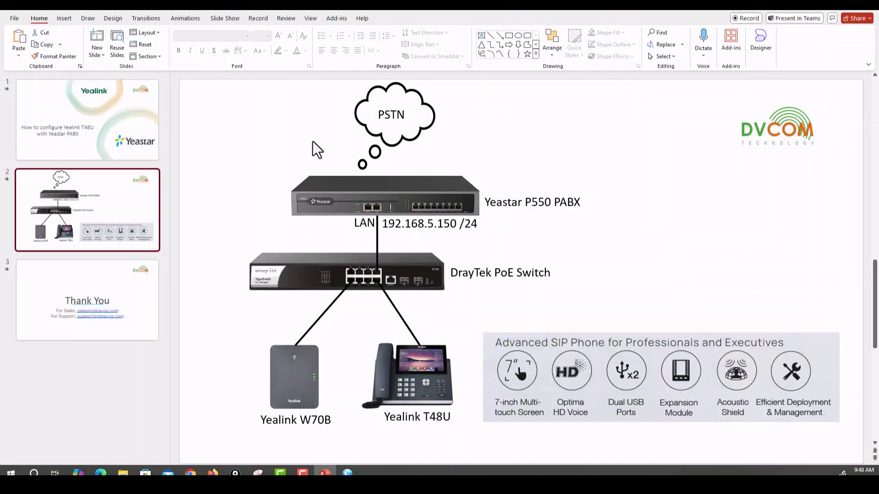
pyautogui.click(102, 293)
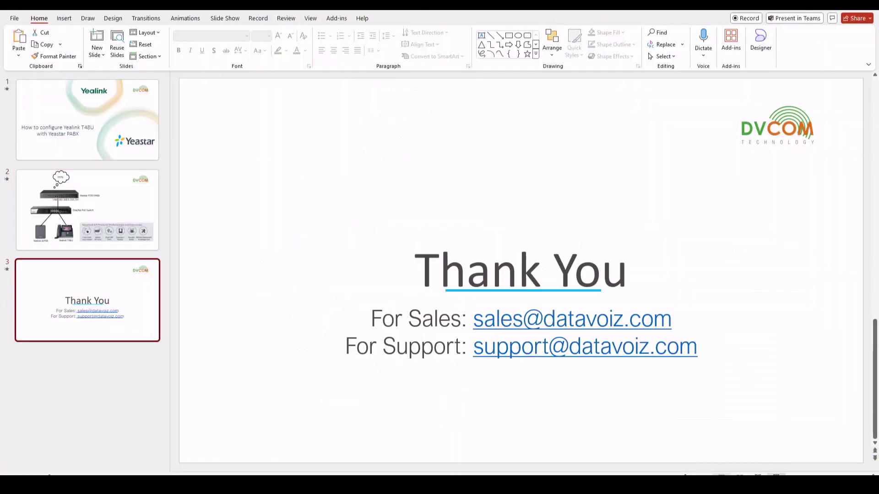
pyautogui.click(775, 476)
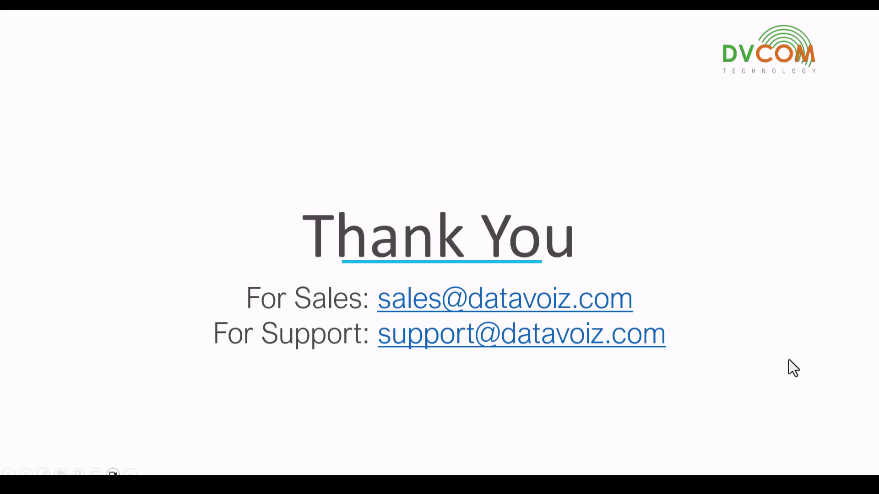